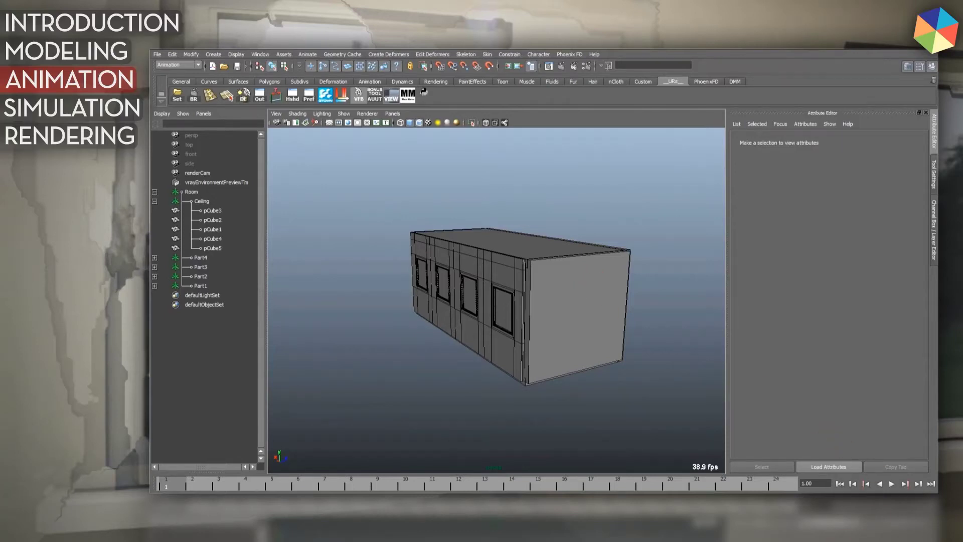
- Extend the playback range so that the timeline ends at frame 200
{"action": "left_click", "coordinate": [914, 491]}
{"action": "left_click", "coordinate": [421, 227]}
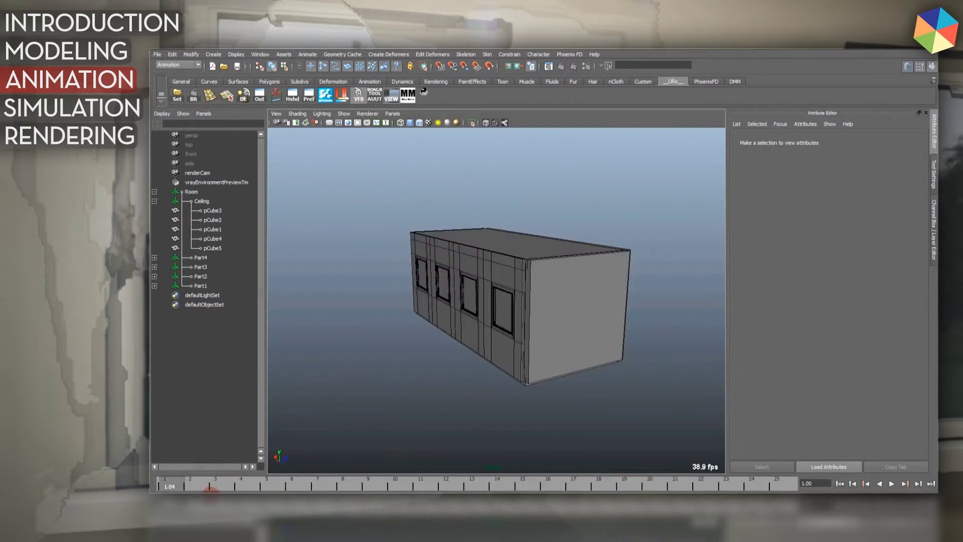
{"action": "key", "text": "Return"}
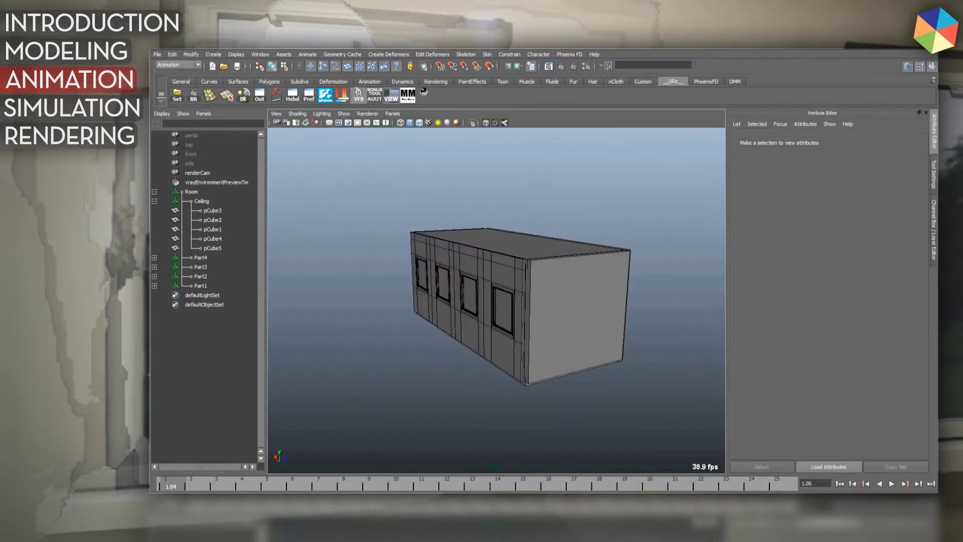
{"action": "key", "text": "Return"}
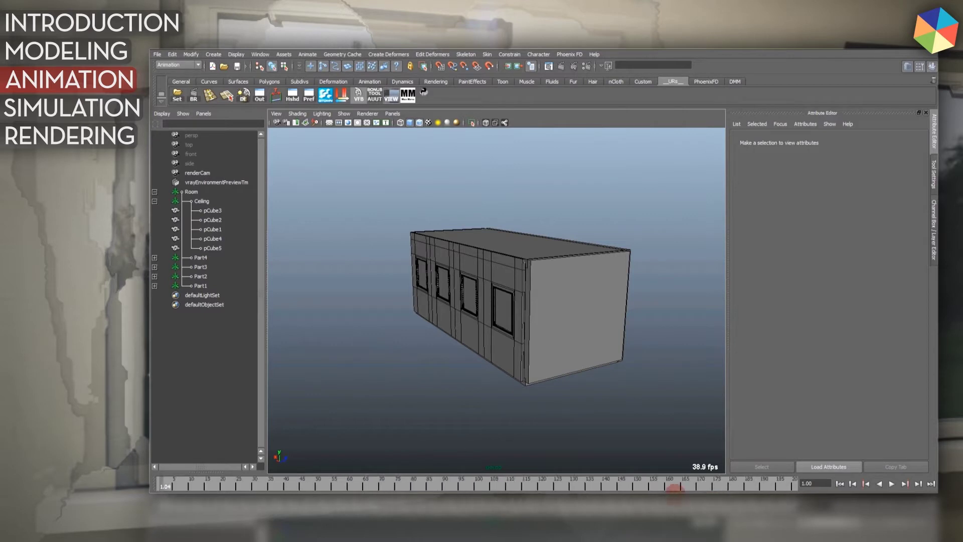
- Hide the Ceiling group and the renderCam camera so that only the window wall stays displayed
{"action": "mouse_move", "coordinate": [581, 306]}
{"action": "left_mouse_down", "text": "alt"}
{"action": "mouse_move", "coordinate": [456, 303]}
{"action": "mouse_move", "coordinate": [597, 303]}
{"action": "left_mouse_up", "text": "alt"}
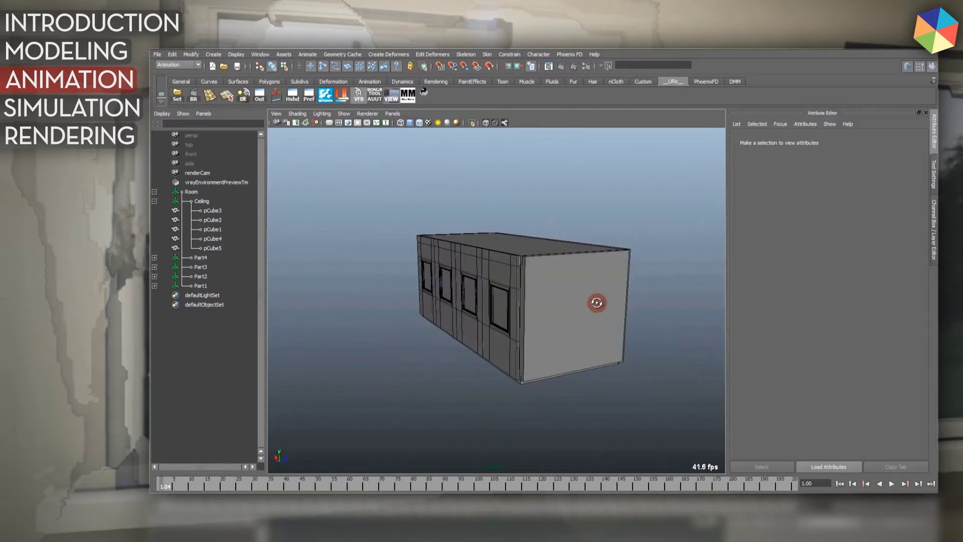
{"action": "left_click", "coordinate": [208, 201]}
{"action": "key", "text": "ctrl+h"}
{"action": "left_click", "coordinate": [522, 200]}
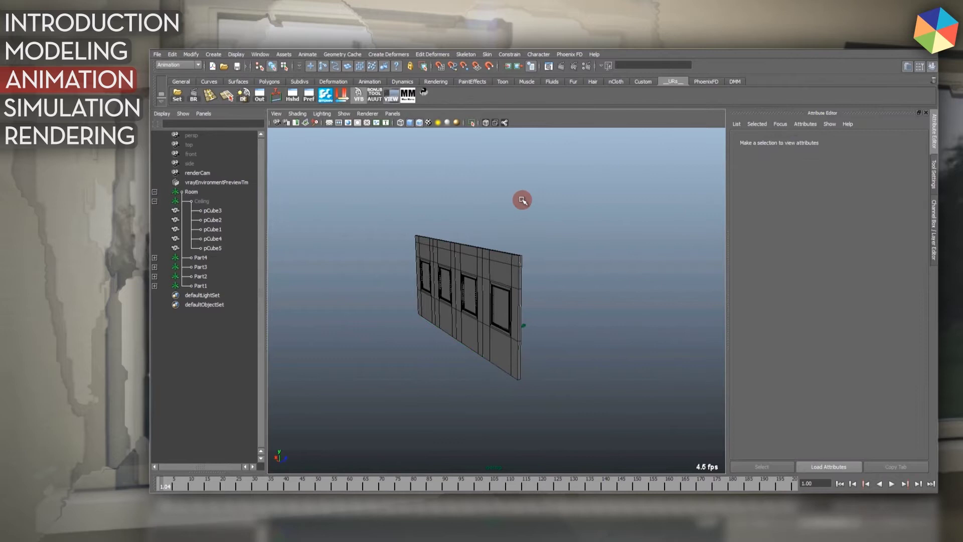
{"action": "left_click_drag", "start_coordinate": [548, 254], "coordinate": [512, 259], "text": "alt"}
{"action": "left_click_drag", "start_coordinate": [527, 307], "coordinate": [577, 353]}
{"action": "key", "text": "ctrl+h"}
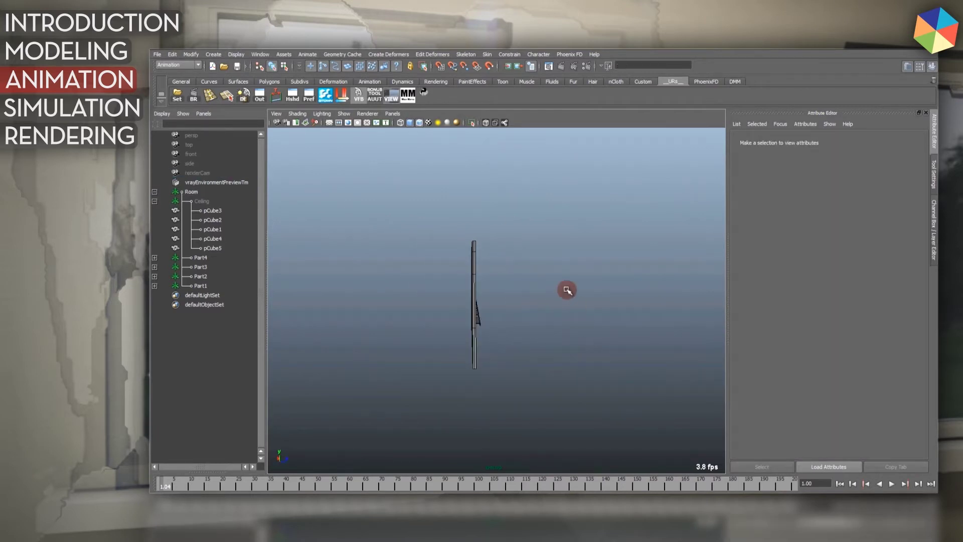
- Create a polygon sphere beside the window wall and scale it up uniformly
{"action": "mouse_move", "coordinate": [513, 281]}
{"action": "left_mouse_down", "text": "alt"}
{"action": "mouse_move", "coordinate": [546, 278]}
{"action": "mouse_move", "coordinate": [528, 277]}
{"action": "left_mouse_up", "text": "alt"}
{"action": "right_click_drag", "start_coordinate": [528, 278], "coordinate": [557, 281], "text": "shift"}
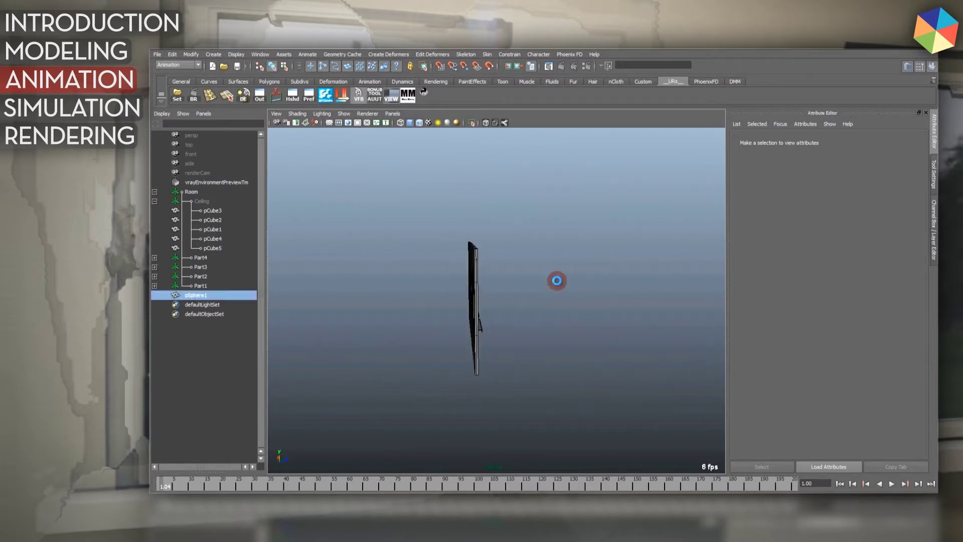
{"action": "left_click_drag", "start_coordinate": [522, 286], "coordinate": [552, 308], "text": "alt"}
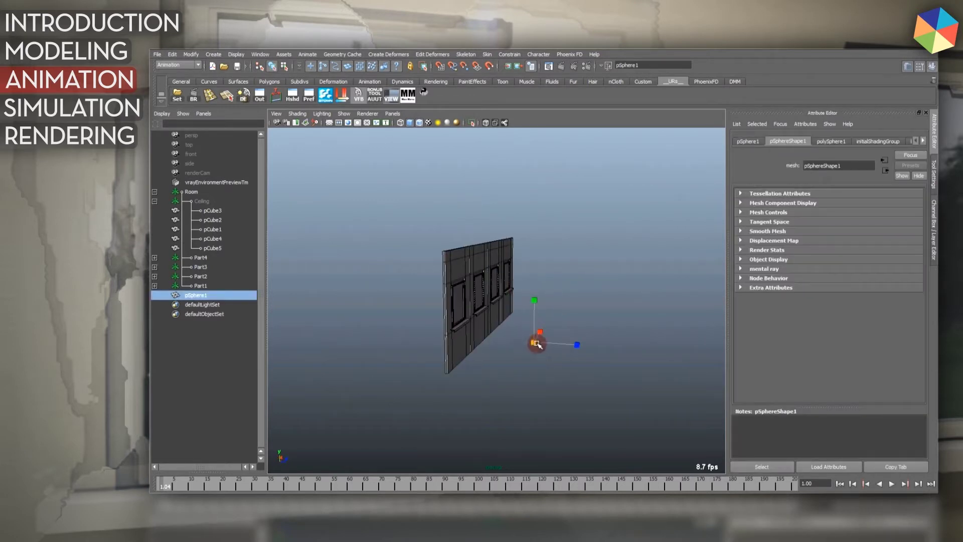
{"action": "mouse_move", "coordinate": [536, 344]}
{"action": "left_mouse_down"}
{"action": "mouse_move", "coordinate": [544, 345]}
{"action": "mouse_move", "coordinate": [530, 345]}
{"action": "left_mouse_up"}
{"action": "key", "text": "space"}
{"action": "scroll", "coordinate": [580, 303], "scroll_direction": "down", "scroll_amount": 10}
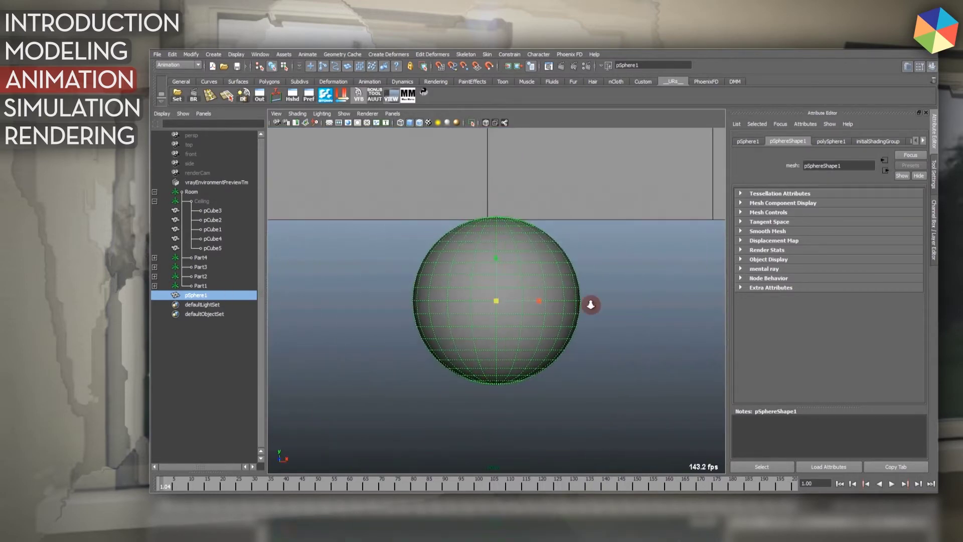
- Move the sphere to the middle of the window opening in the front view and scale it down uniformly to about 11.48
{"action": "key", "text": "f"}
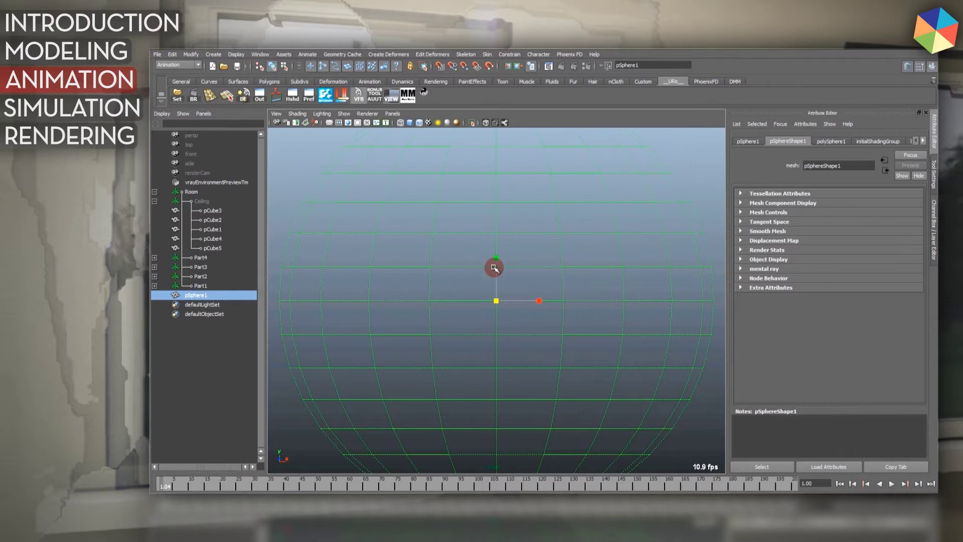
{"action": "key", "text": "a"}
{"action": "middle_click_drag", "start_coordinate": [501, 313], "coordinate": [535, 282], "text": "alt"}
{"action": "left_click_drag", "start_coordinate": [531, 358], "coordinate": [470, 269]}
{"action": "key", "text": "f"}
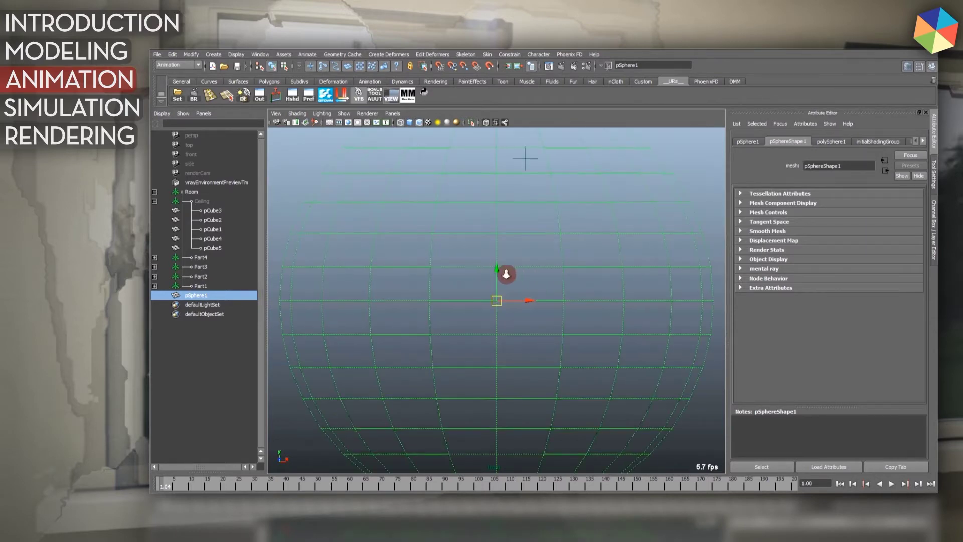
{"action": "scroll", "coordinate": [487, 304], "scroll_direction": "down", "scroll_amount": 3}
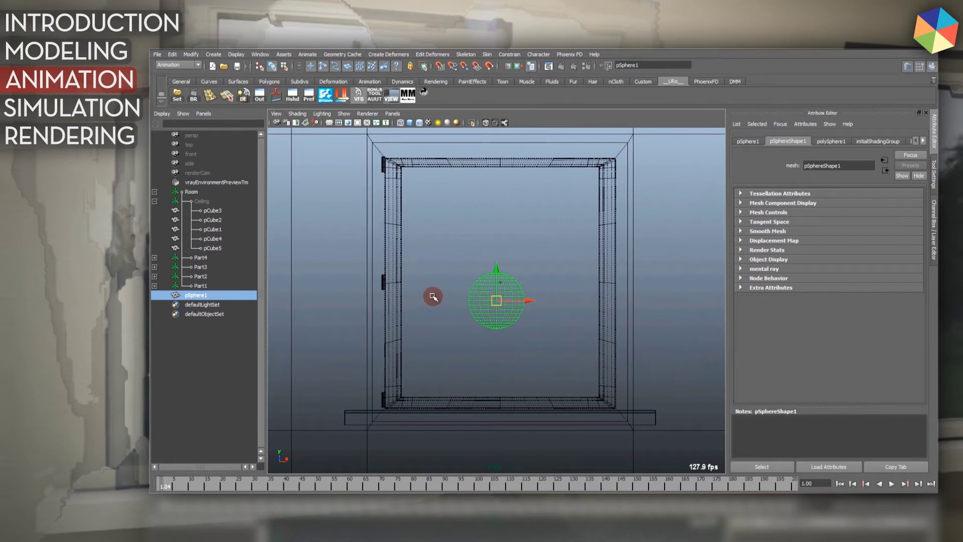
{"action": "left_click_drag", "start_coordinate": [496, 302], "coordinate": [478, 307]}
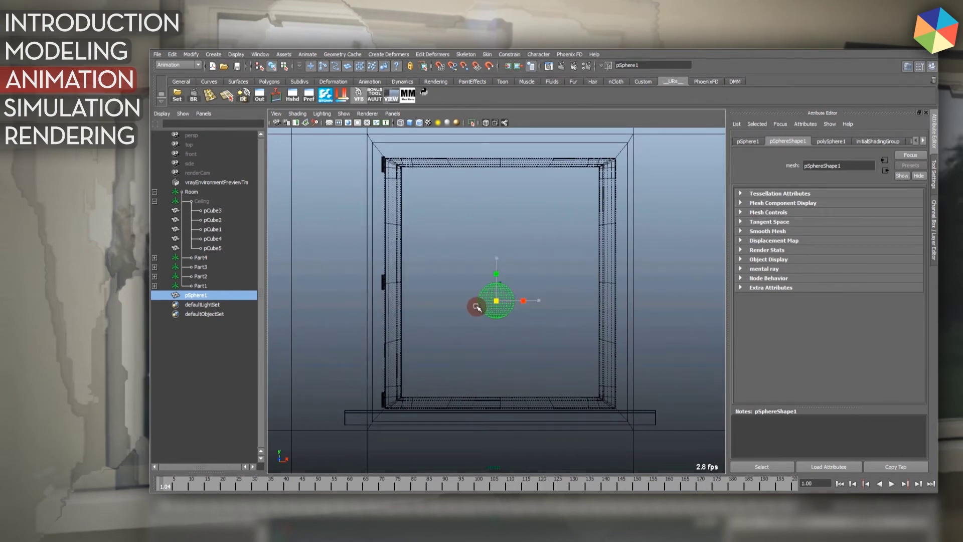
{"action": "middle_click_drag", "start_coordinate": [477, 307], "coordinate": [496, 297]}
- In the side view, move the sphere down and far away from the wall, to about -330.6 in Y and -1111.6 in Z
{"action": "key", "text": "space"}
{"action": "mouse_move", "coordinate": [511, 318]}
{"action": "left_mouse_down"}
{"action": "mouse_move", "coordinate": [510, 303]}
{"action": "mouse_move", "coordinate": [582, 303]}
{"action": "mouse_move", "coordinate": [323, 293]}
{"action": "mouse_move", "coordinate": [501, 301]}
{"action": "mouse_move", "coordinate": [472, 310]}
{"action": "left_mouse_up"}
{"action": "key", "text": "space"}
{"action": "key", "text": "f"}
{"action": "middle_click_drag", "start_coordinate": [472, 311], "coordinate": [444, 305], "text": "alt"}
{"action": "key", "text": "w"}
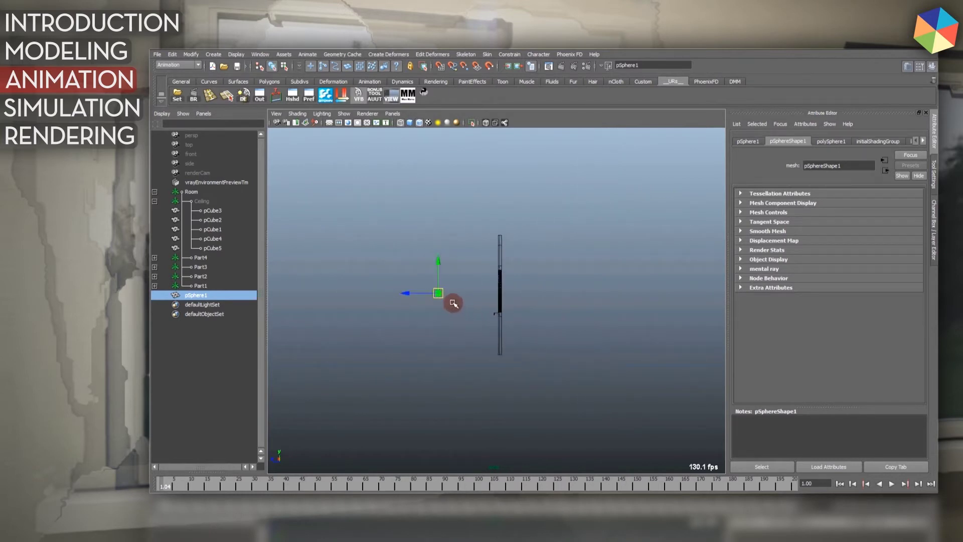
{"action": "left_click_drag", "start_coordinate": [441, 299], "coordinate": [642, 395]}
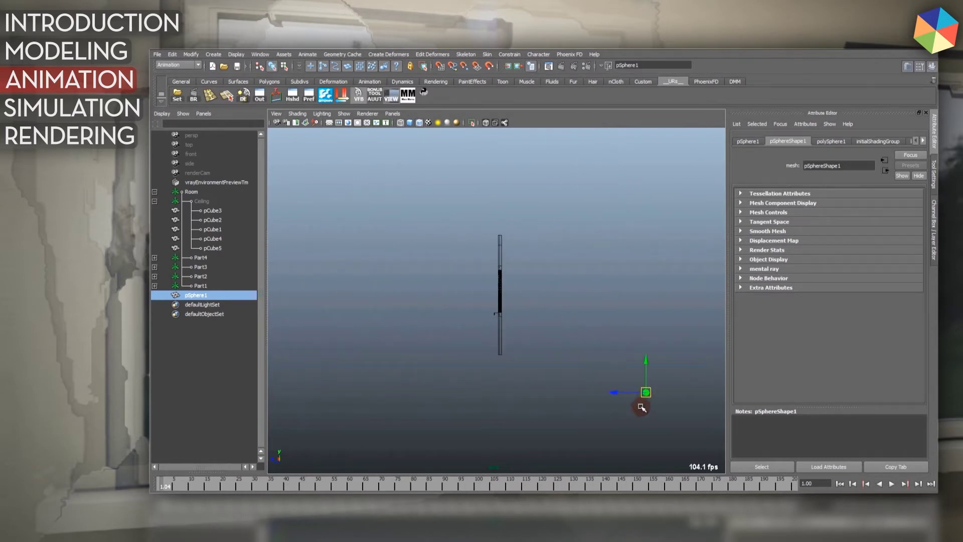
{"action": "middle_click_drag", "start_coordinate": [597, 367], "coordinate": [533, 307], "text": "alt"}
{"action": "right_click_drag", "start_coordinate": [533, 306], "coordinate": [485, 290], "text": "alt"}
{"action": "left_click_drag", "start_coordinate": [485, 291], "coordinate": [525, 305], "text": "alt"}
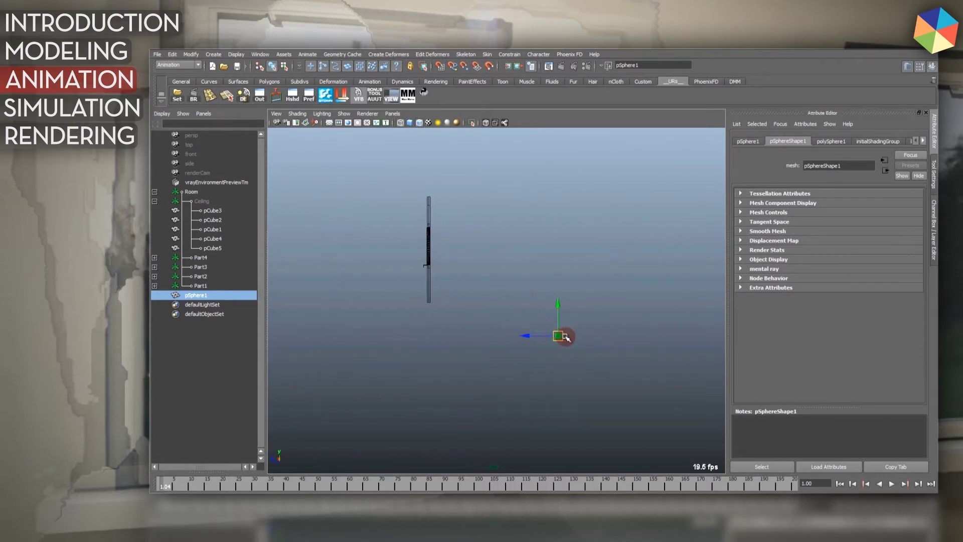
{"action": "left_click_drag", "start_coordinate": [561, 337], "coordinate": [651, 391]}
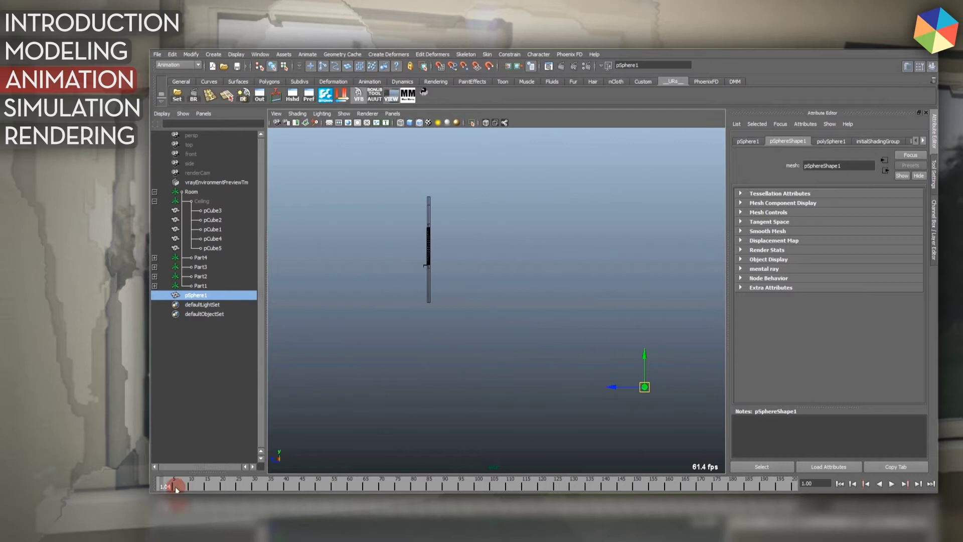
- Keyframe the sphere's translation and rotation at frame 50 and display its transform channels
{"action": "left_click_drag", "start_coordinate": [176, 487], "coordinate": [208, 486]}
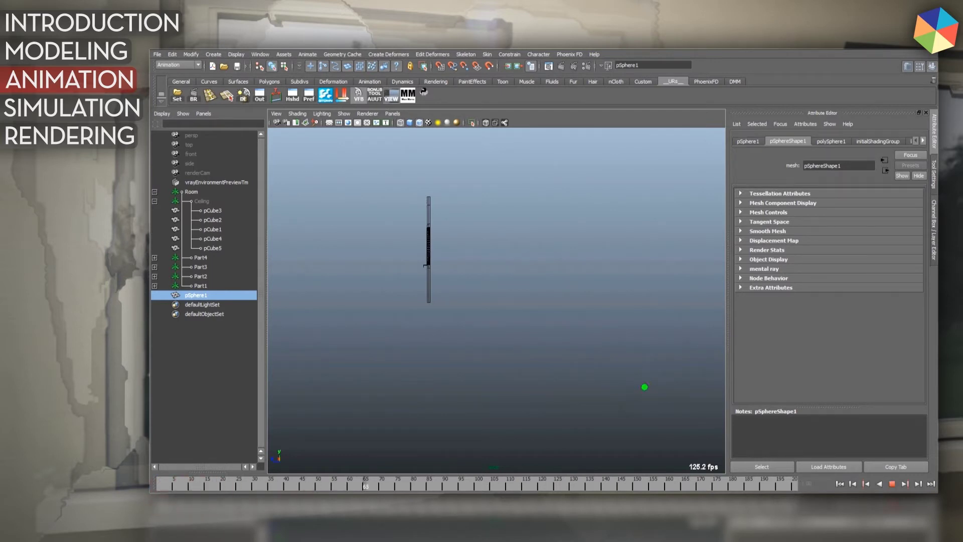
{"action": "key", "text": "alt+v"}
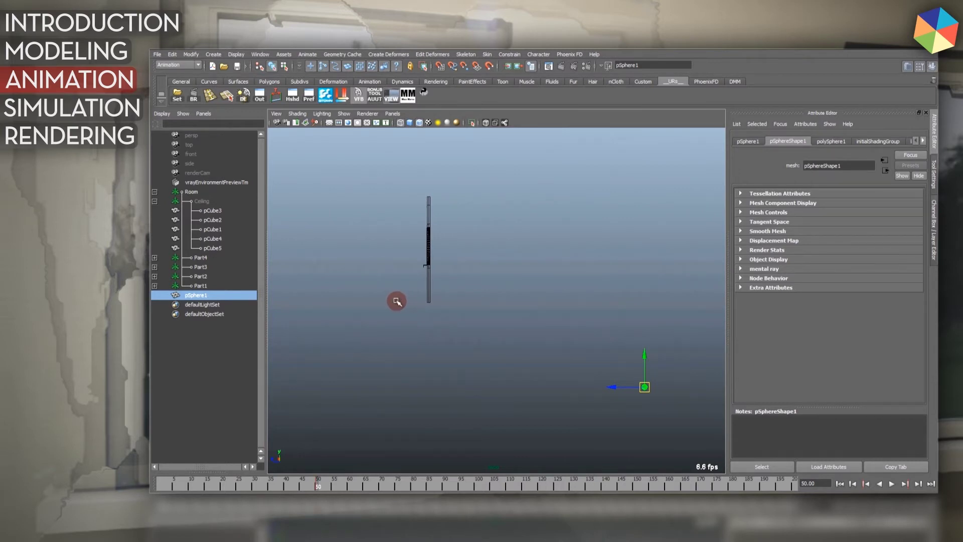
{"action": "left_click", "coordinate": [934, 226]}
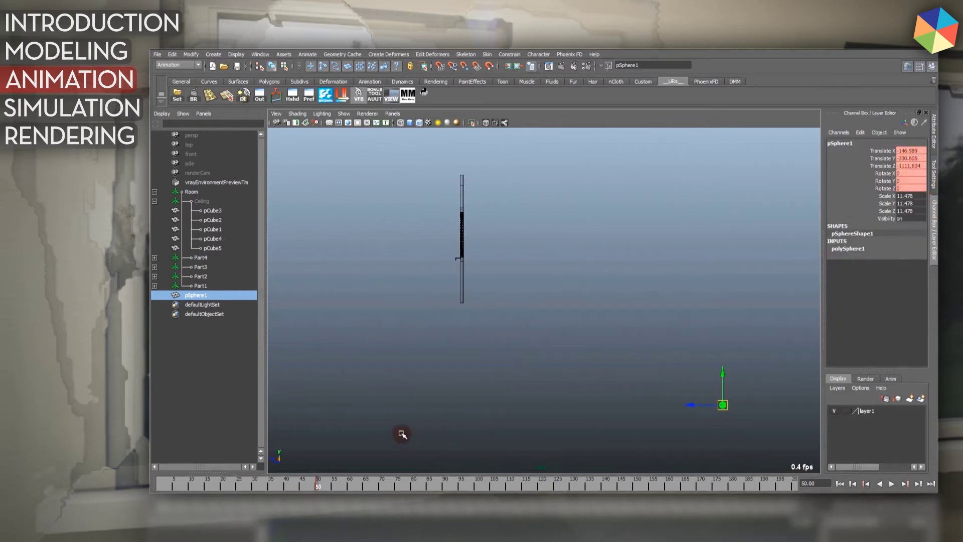
- At frame 70, move the sphere up through the window to just past the wall, at about 247 in Y and -196.4 in Z
{"action": "left_click_drag", "start_coordinate": [316, 488], "coordinate": [370, 490]}
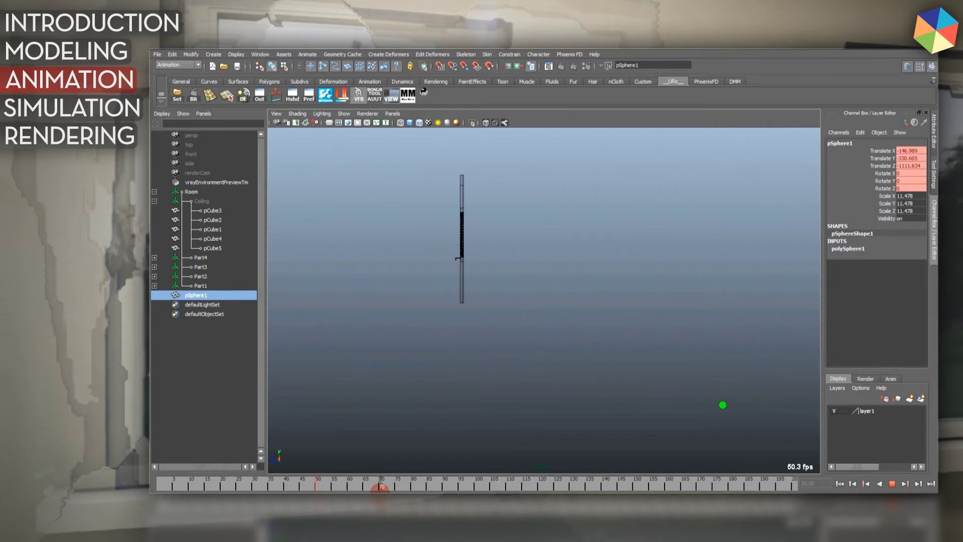
{"action": "left_click", "coordinate": [380, 486]}
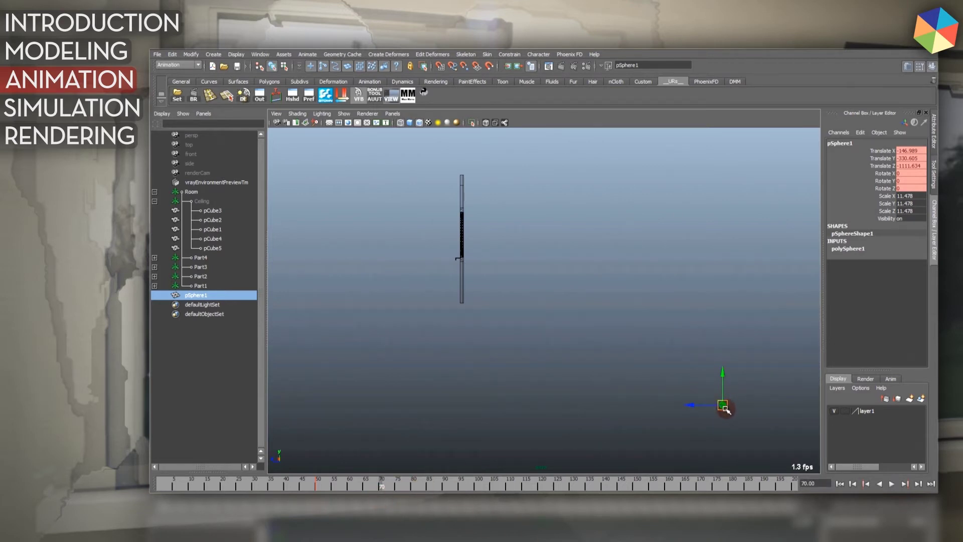
{"action": "left_click_drag", "start_coordinate": [726, 408], "coordinate": [465, 253]}
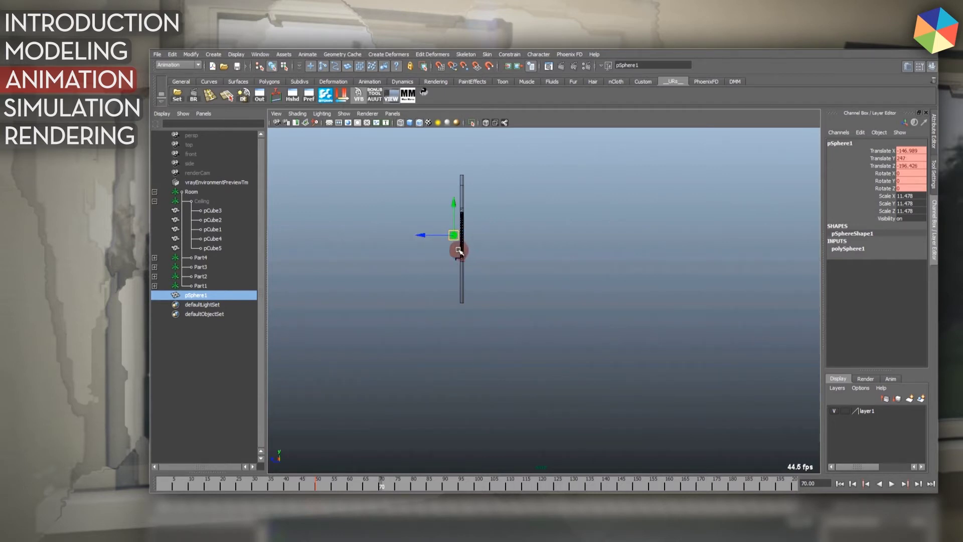
- Set the sphere's rotation at frame 70 to 350 in X, 750 in Y and -400 in Z, and keyframe it
{"action": "left_click", "coordinate": [902, 174]}
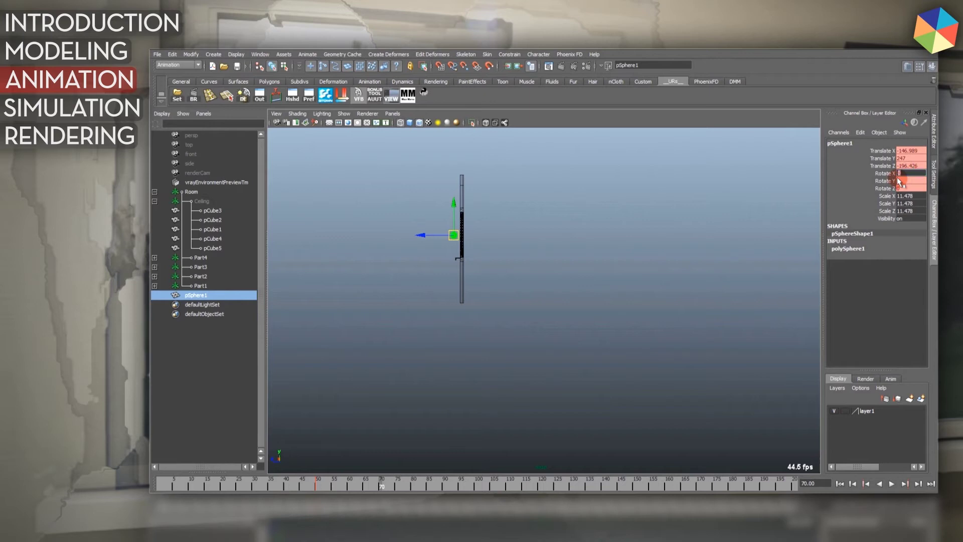
{"action": "left_click", "coordinate": [900, 180]}
{"action": "type", "text": "250"}
{"action": "key", "text": "Tab"}
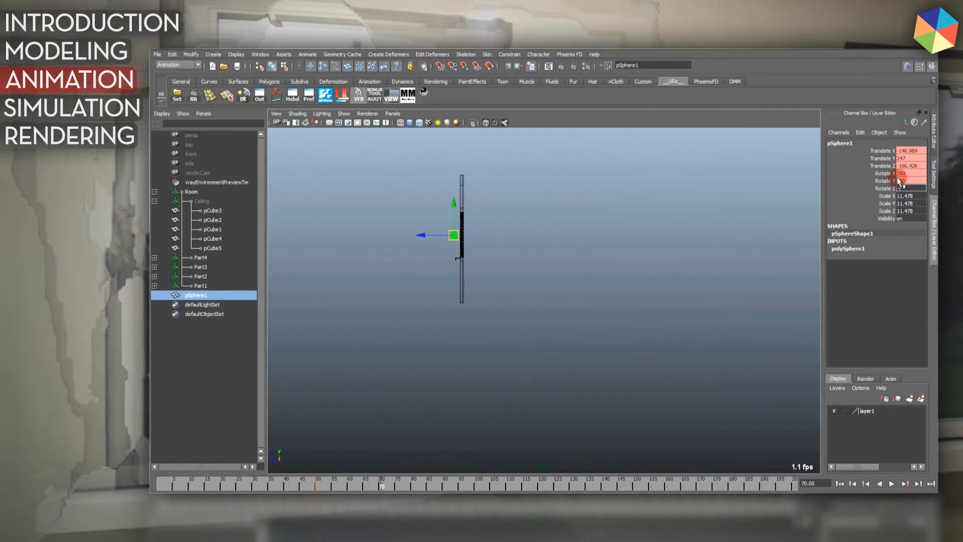
{"action": "key", "text": "Return"}
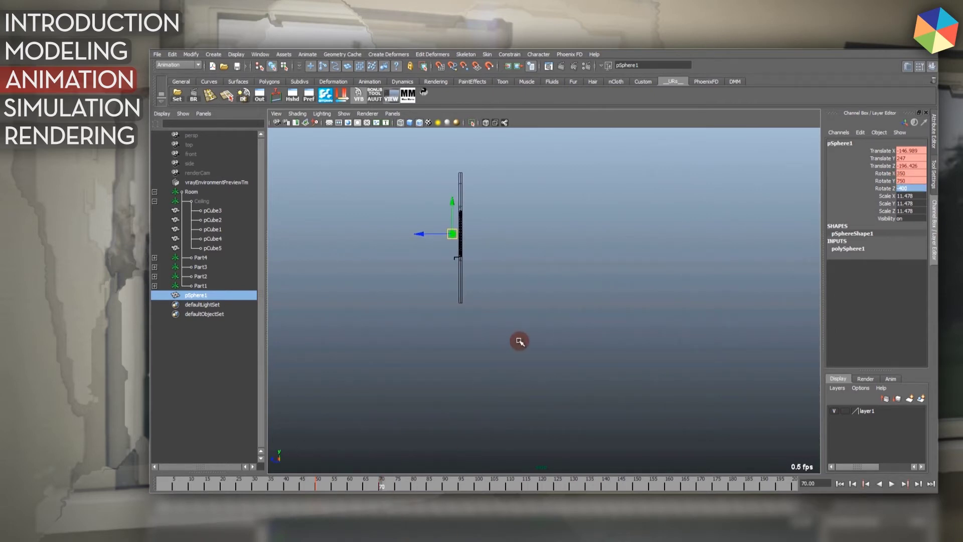
- Examine the sphere's translation and rotation curves in the Graph Editor, and close it
{"action": "left_click", "coordinate": [260, 54]}
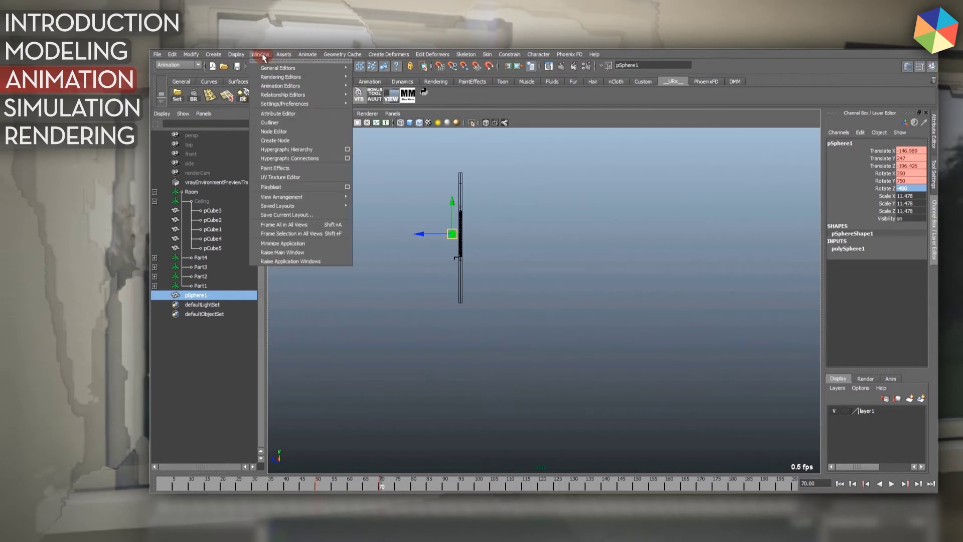
{"action": "mouse_move", "coordinate": [310, 86]}
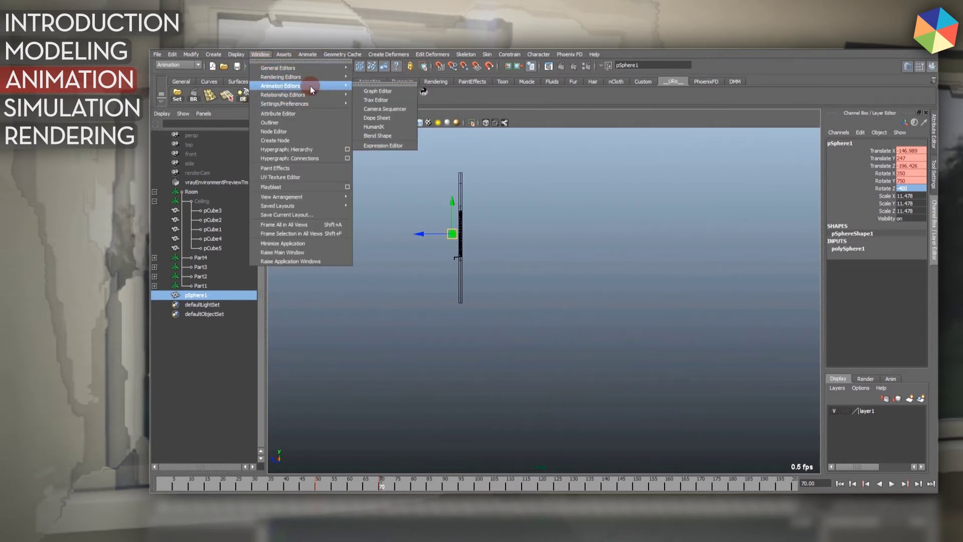
{"action": "left_click", "coordinate": [380, 91]}
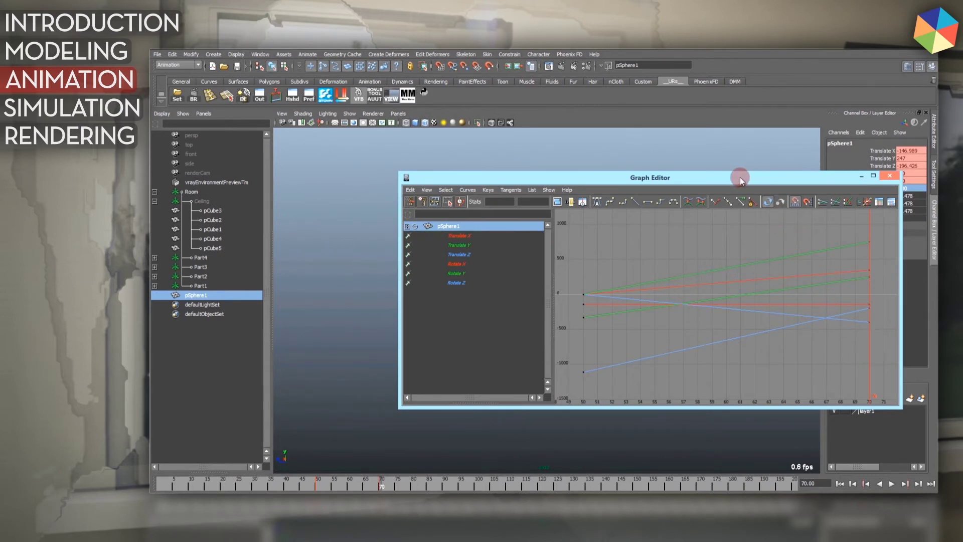
{"action": "left_click", "coordinate": [890, 175]}
- Play and scrub the animation around frames 40 to 79 to review the sphere's flight through the window
{"action": "left_click_drag", "start_coordinate": [382, 484], "coordinate": [321, 484]}
{"action": "left_click", "coordinate": [645, 124]}
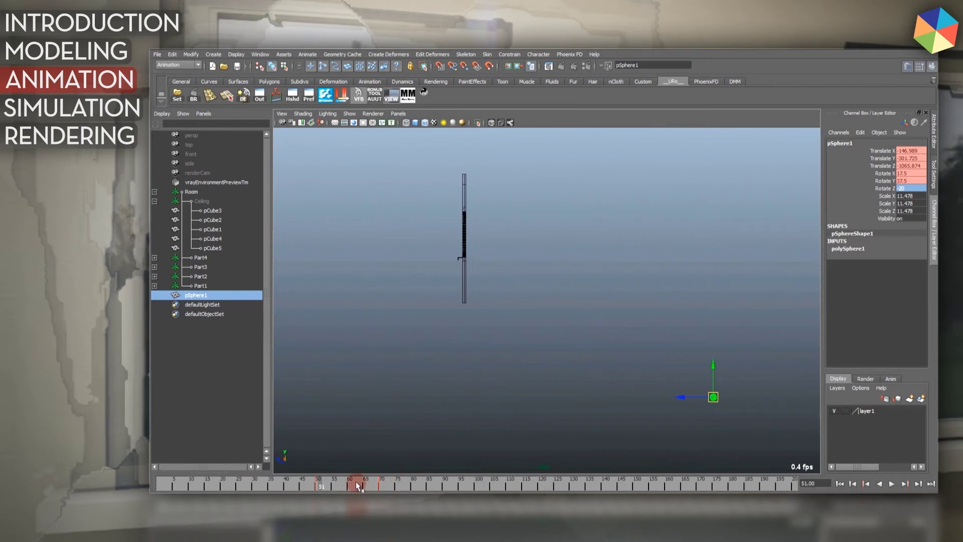
{"action": "key", "text": "alt+v"}
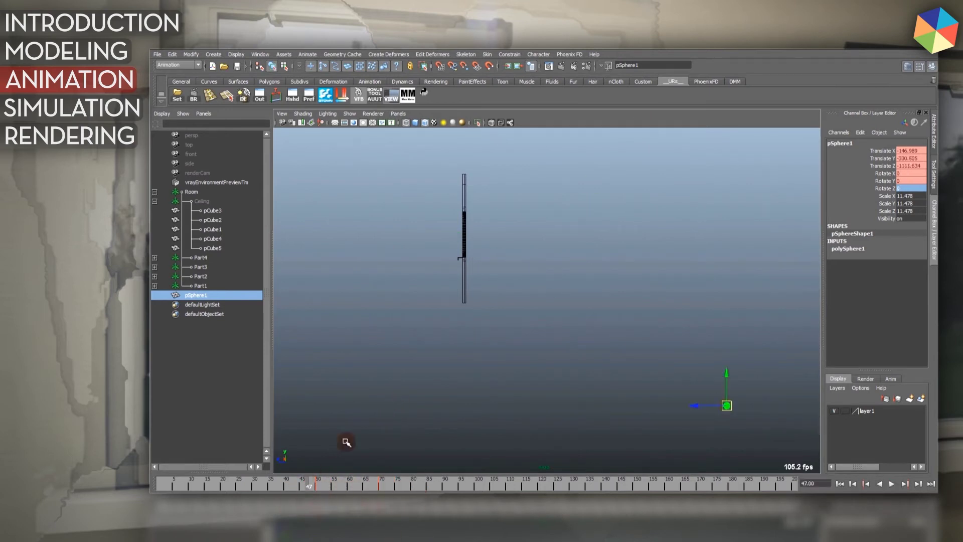
{"action": "key", "text": "alt+v"}
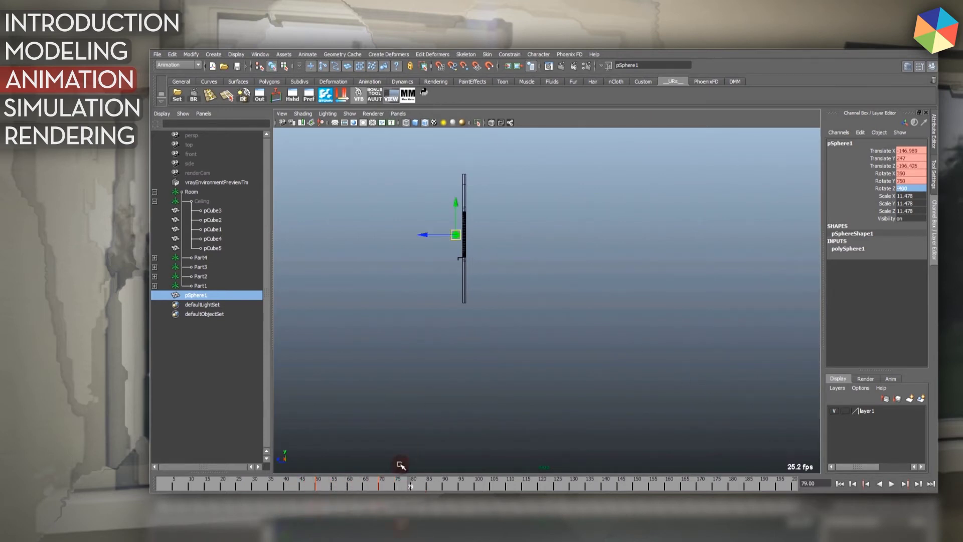
{"action": "left_click_drag", "start_coordinate": [361, 484], "coordinate": [286, 483]}
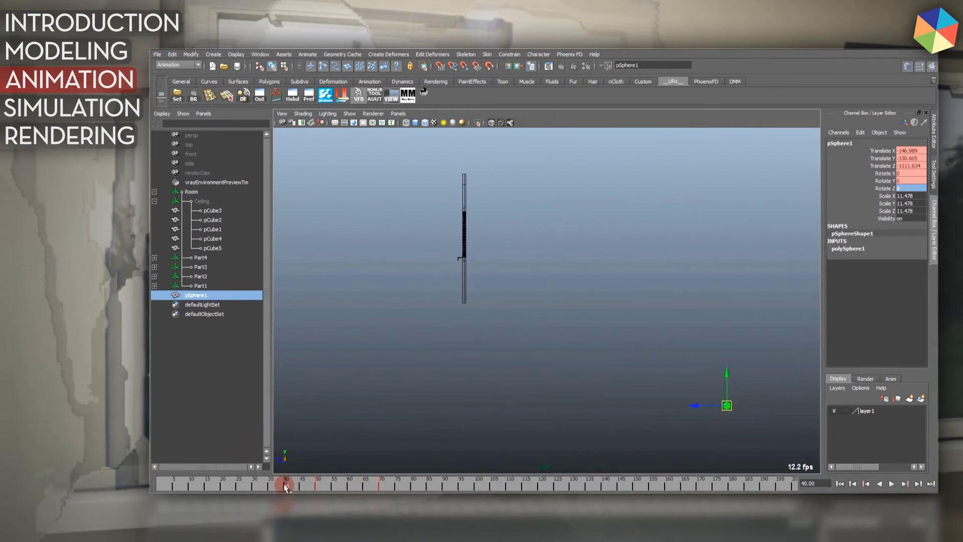
- Generate a playblast of the animation and inspect it around frame 72
{"action": "right_click", "coordinate": [286, 485]}
{"action": "left_click", "coordinate": [347, 479]}
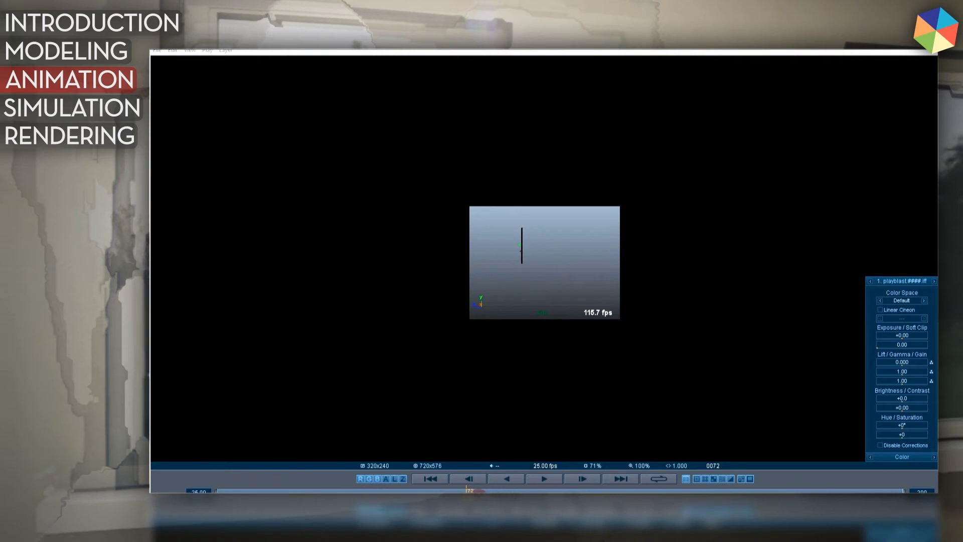
{"action": "left_click", "coordinate": [465, 492]}
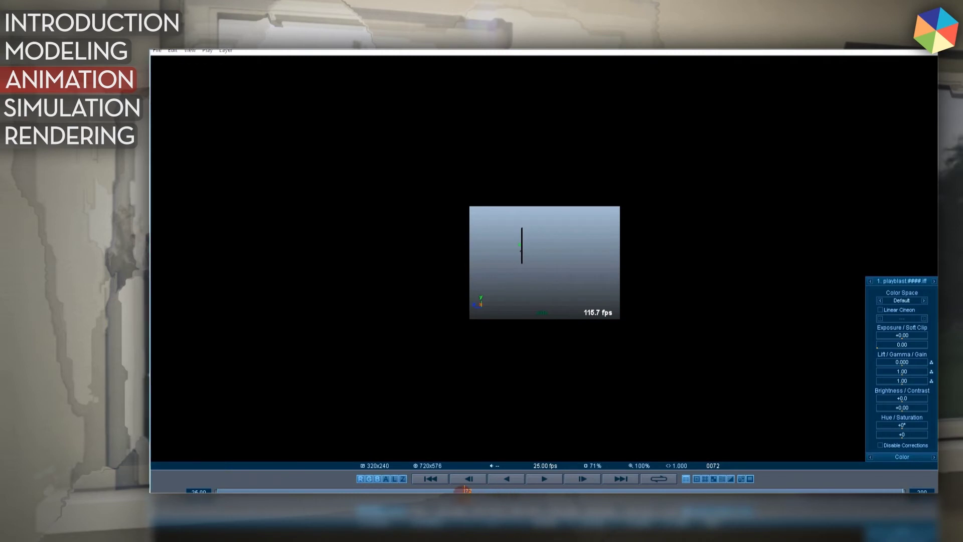
- Scrub and replay the playblast to check the sphere's movement through the window, and close the playblast viewer
{"action": "left_click_drag", "start_coordinate": [356, 490], "coordinate": [526, 490]}
{"action": "left_click", "coordinate": [470, 489]}
{"action": "left_click_drag", "start_coordinate": [470, 489], "coordinate": [370, 490]}
{"action": "left_click", "coordinate": [547, 479]}
{"action": "left_click_drag", "start_coordinate": [482, 490], "coordinate": [394, 490]}
{"action": "left_click_drag", "start_coordinate": [509, 490], "coordinate": [419, 491]}
{"action": "left_click", "coordinate": [920, 48]}
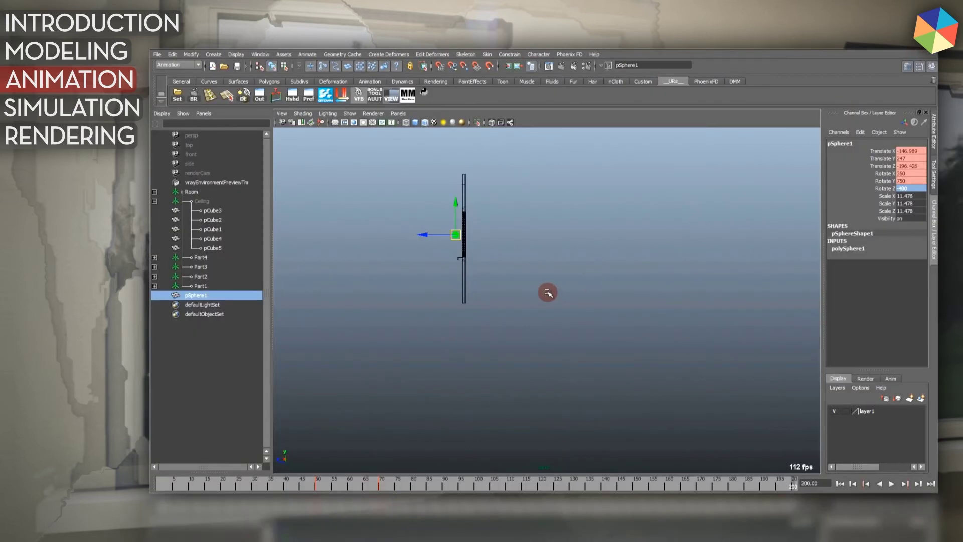
- Review the sphere's impact in the scene by playing to frame 68 and scrubbing to frame 72 from an angled perspective
{"action": "left_click", "coordinate": [291, 483]}
{"action": "left_click_drag", "start_coordinate": [292, 485], "coordinate": [373, 490]}
{"action": "key", "text": "alt+v"}
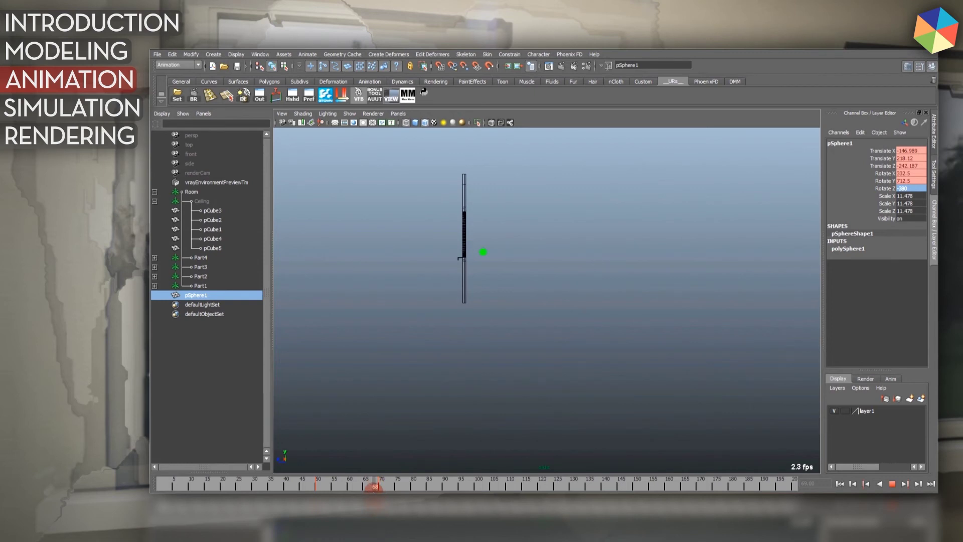
{"action": "left_click", "coordinate": [375, 485]}
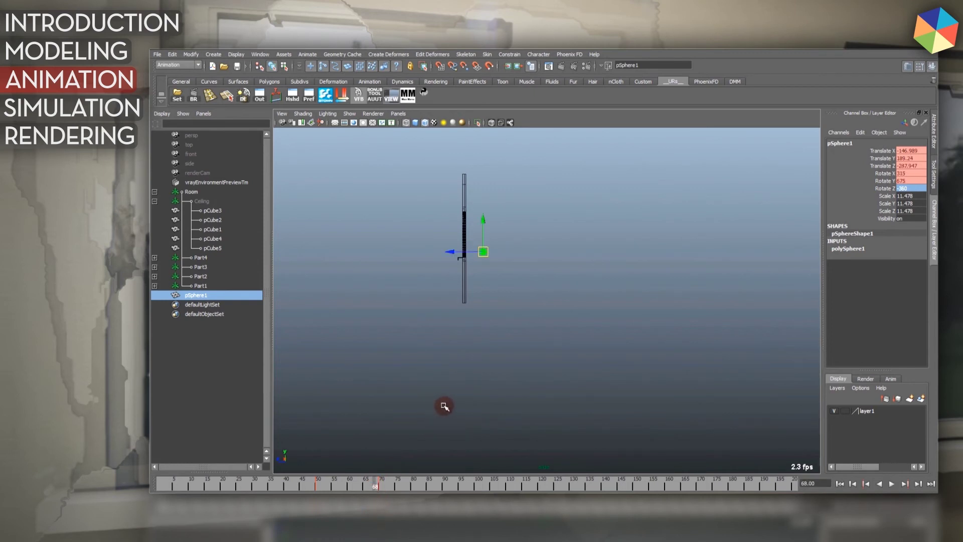
{"action": "left_click_drag", "start_coordinate": [458, 404], "coordinate": [621, 356], "text": "alt"}
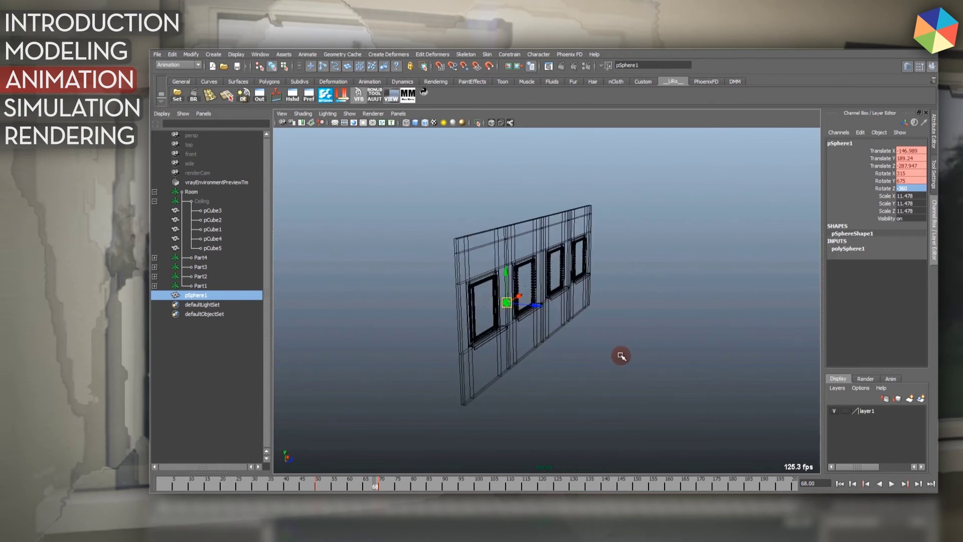
{"action": "left_click_drag", "start_coordinate": [526, 376], "coordinate": [487, 385], "text": "alt"}
{"action": "left_click_drag", "start_coordinate": [379, 484], "coordinate": [320, 485]}
{"action": "left_click", "coordinate": [389, 484]}
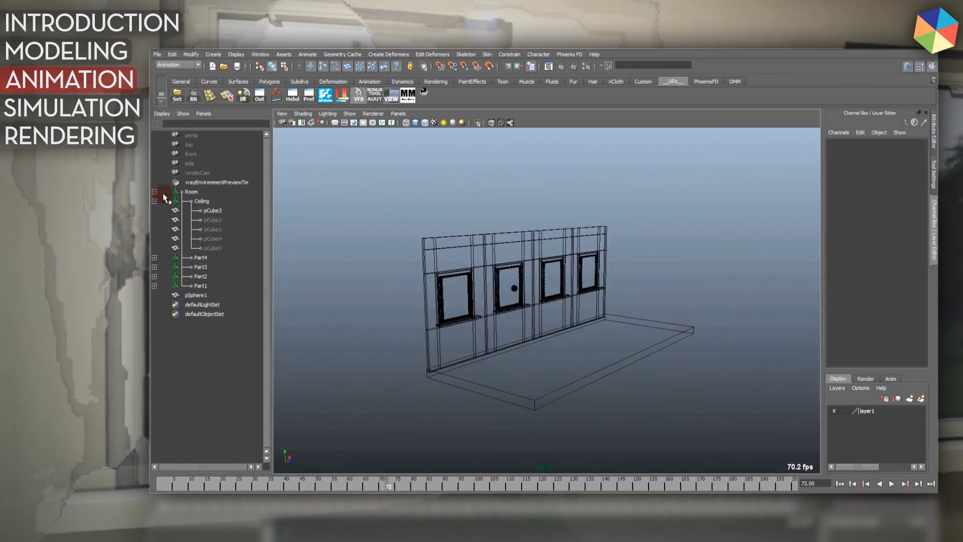
- Select the Room group and pSphere1 at frame 1, and send them to 3ds Max as a new scene
{"action": "left_click", "coordinate": [155, 192]}
{"action": "left_click", "coordinate": [200, 193]}
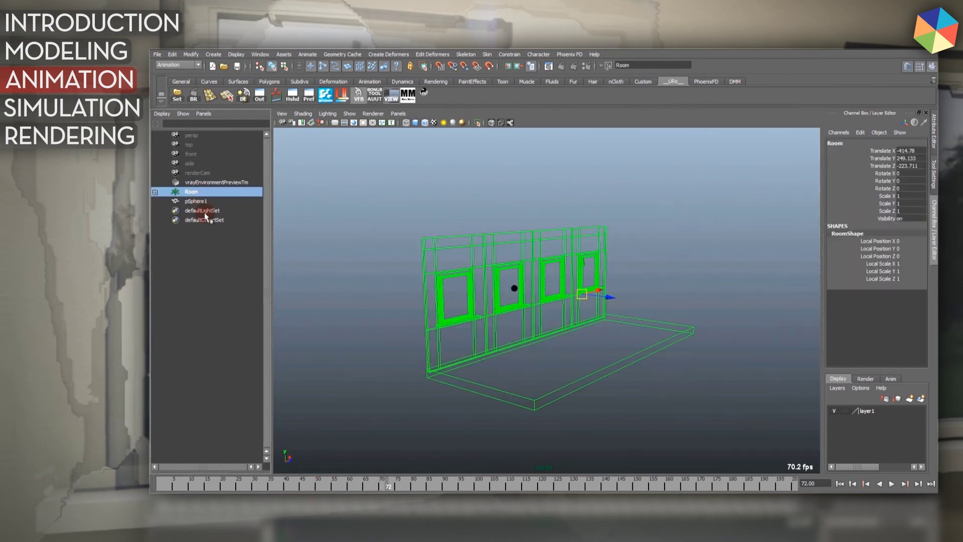
{"action": "left_click", "coordinate": [202, 204]}
{"action": "key", "text": "alt+shift+v"}
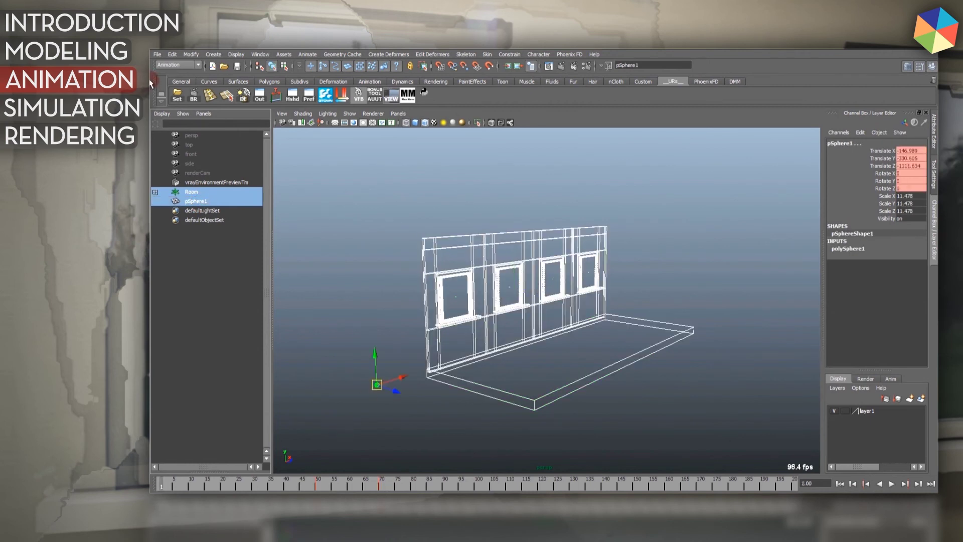
{"action": "left_click", "coordinate": [157, 55]}
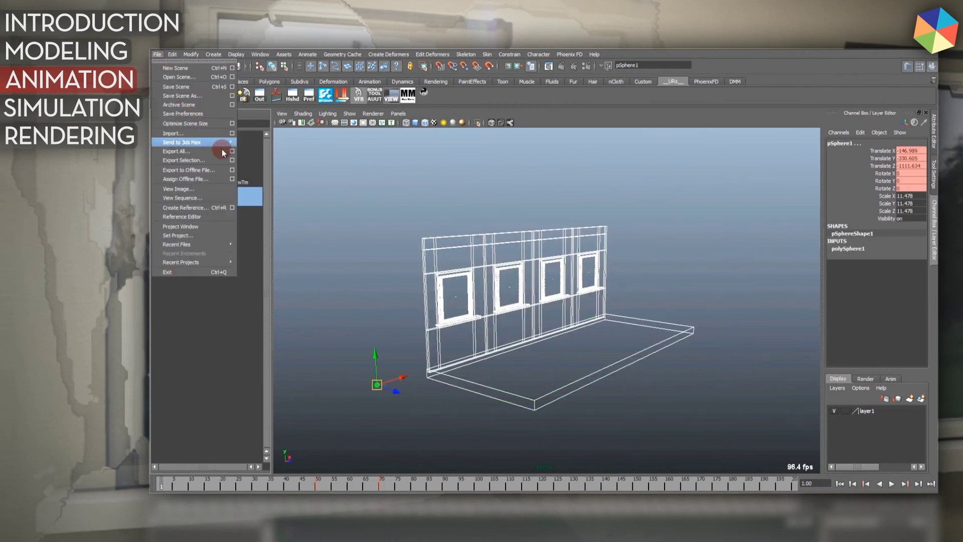
{"action": "mouse_move", "coordinate": [224, 142]}
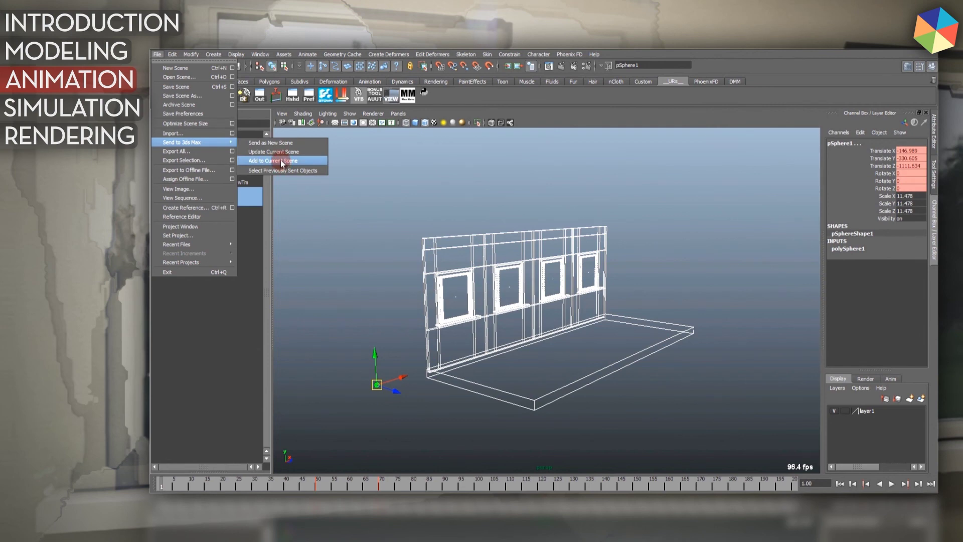
{"action": "left_click", "coordinate": [268, 145]}
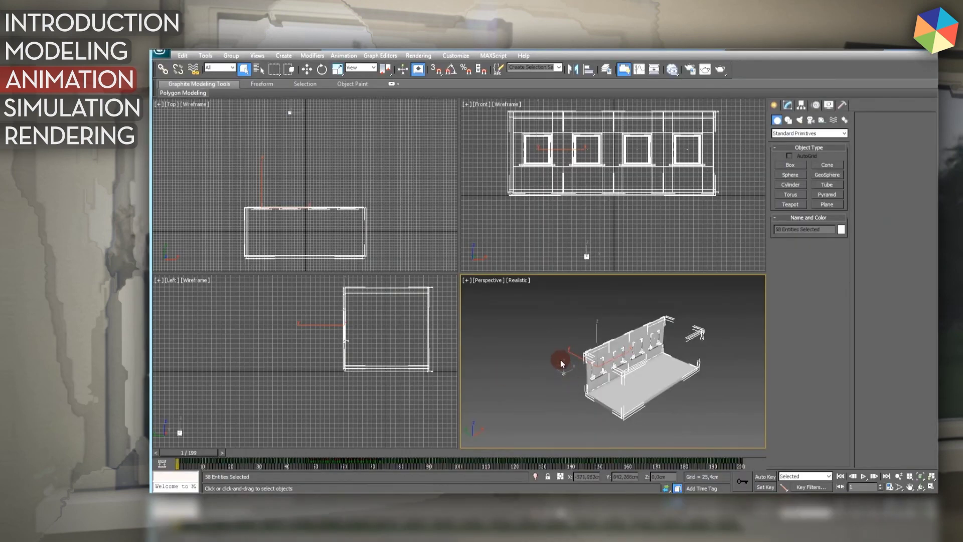
- In 3ds Max, deselect everything, maximize the perspective viewport and set its display style to Shaded
{"action": "middle_click_drag", "start_coordinate": [561, 360], "coordinate": [565, 339], "text": "alt"}
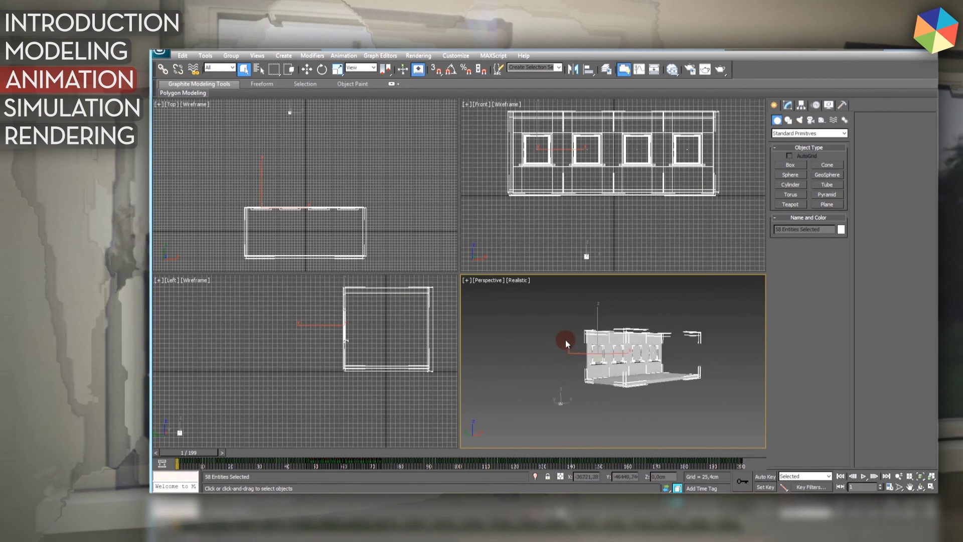
{"action": "left_click", "coordinate": [565, 339]}
{"action": "key", "text": "alt+w"}
{"action": "scroll", "coordinate": [451, 281], "scroll_direction": "up", "scroll_amount": 3}
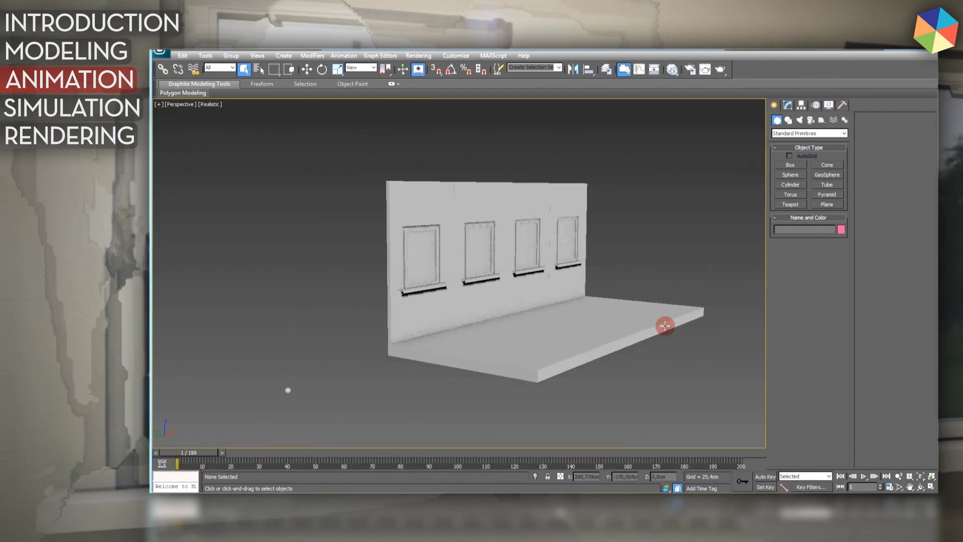
{"action": "left_click", "coordinate": [211, 104]}
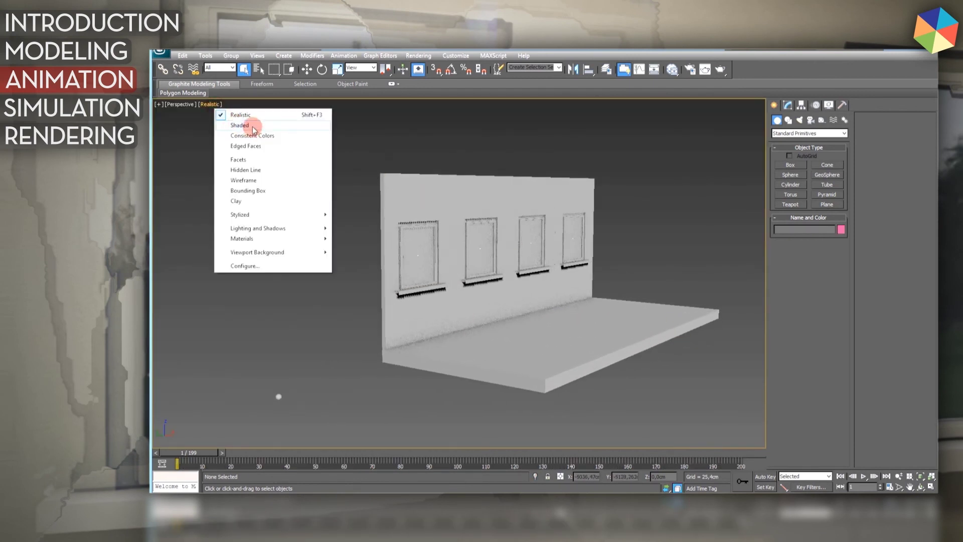
{"action": "left_click", "coordinate": [252, 126]}
- Scrub the transferred animation in 3ds Max up to about frame 114 to check the sphere's flight through the window
{"action": "middle_click_drag", "start_coordinate": [428, 256], "coordinate": [377, 269]}
{"action": "left_click_drag", "start_coordinate": [200, 455], "coordinate": [404, 456]}
{"action": "middle_click_drag", "start_coordinate": [562, 429], "coordinate": [570, 374], "text": "alt"}
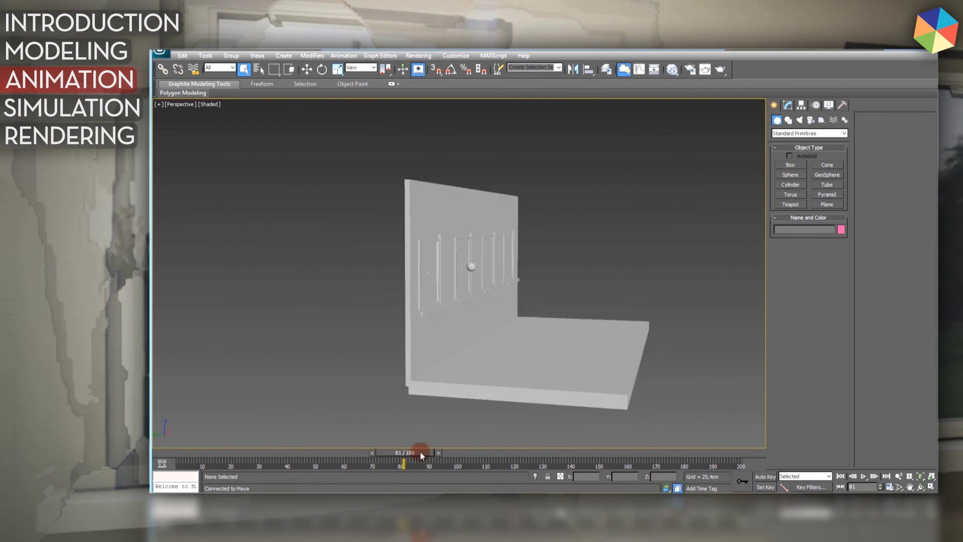
{"action": "left_click_drag", "start_coordinate": [404, 452], "coordinate": [374, 453]}
{"action": "left_click_drag", "start_coordinate": [395, 452], "coordinate": [513, 451]}
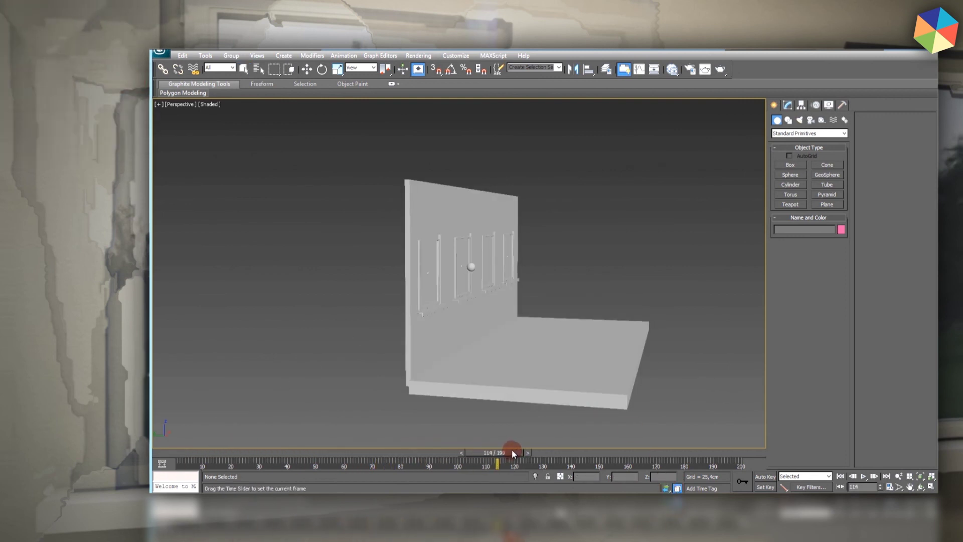